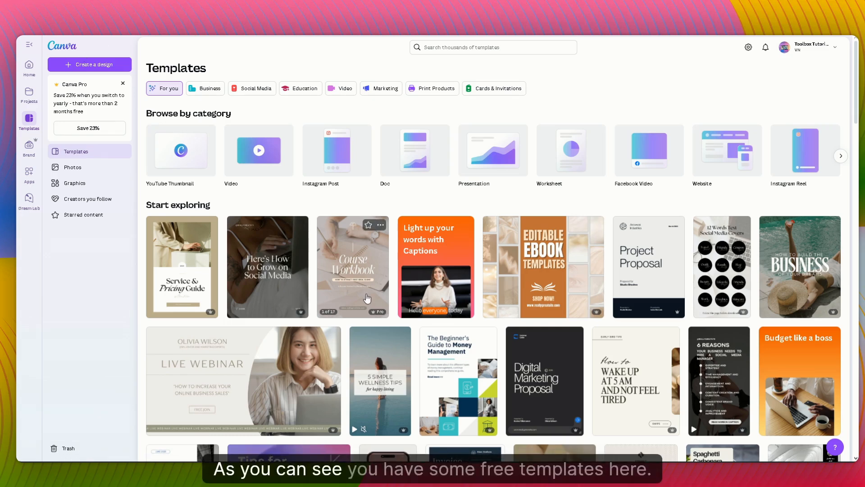
# Step: Search the template library for "web page" and choose the "website page" suggestion
pyautogui.scroll(-2, 571, 314)
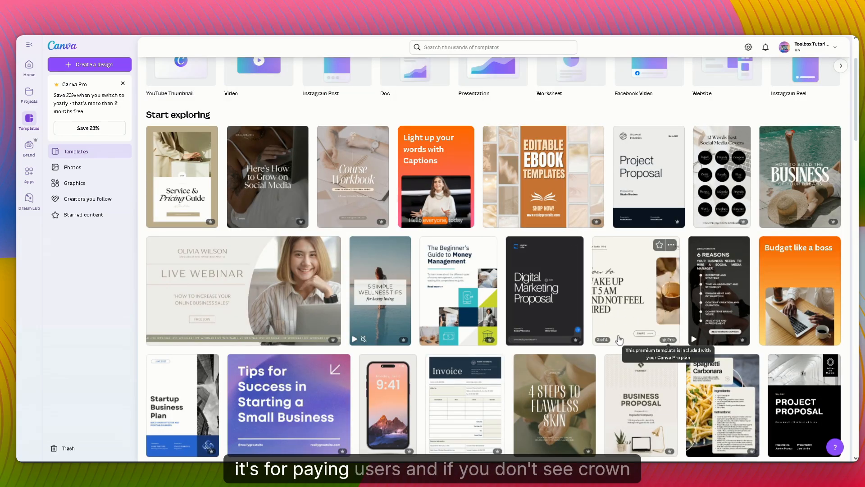
pyautogui.scroll(-4, 576, 341)
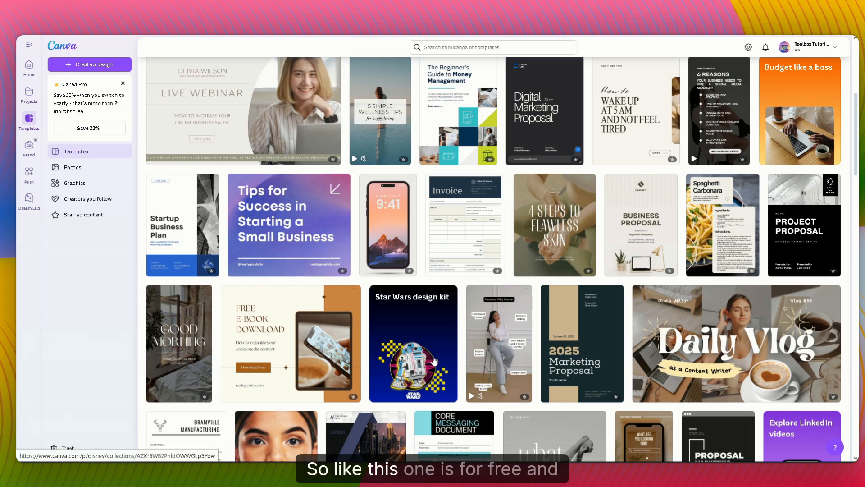
pyautogui.scroll(-4, 416, 338)
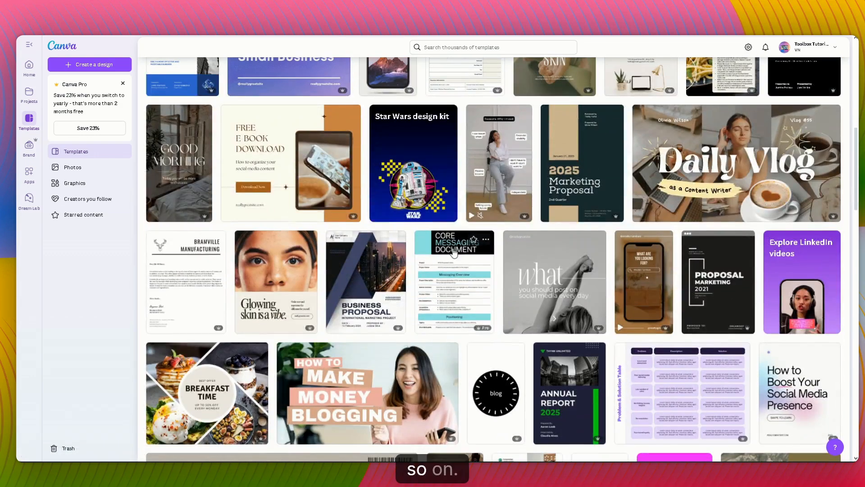
pyautogui.scroll(10, 443, 301)
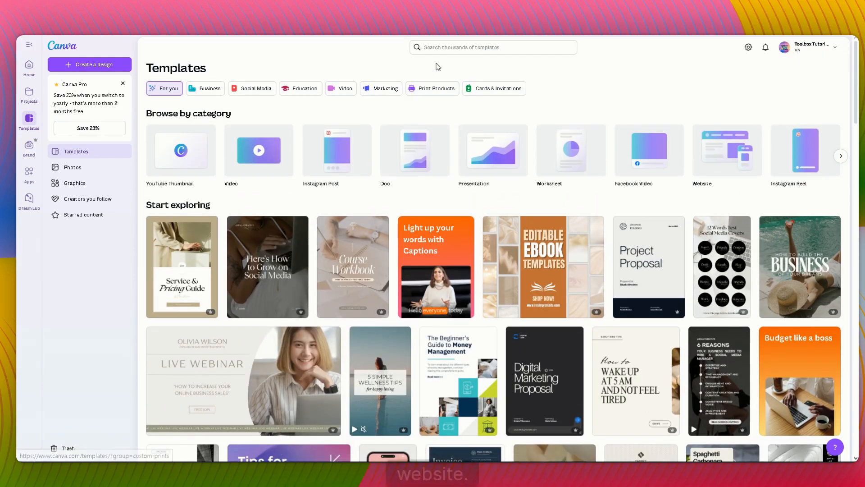
pyautogui.click(452, 45)
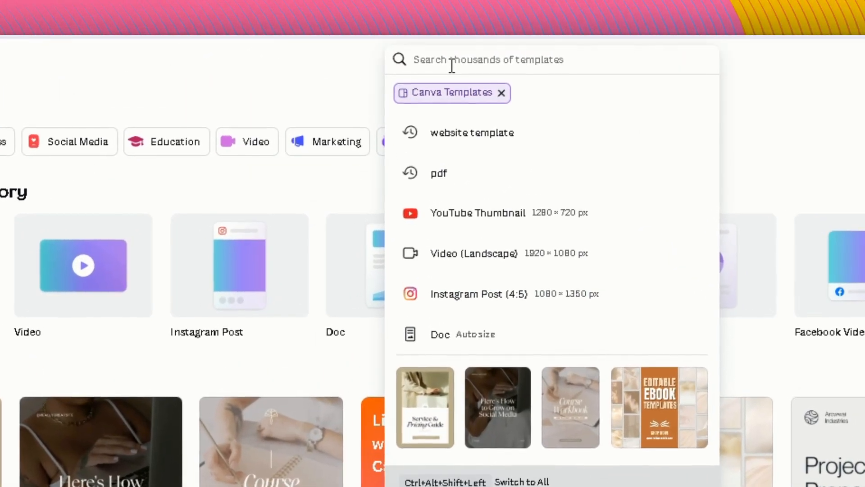
pyautogui.write('web page')
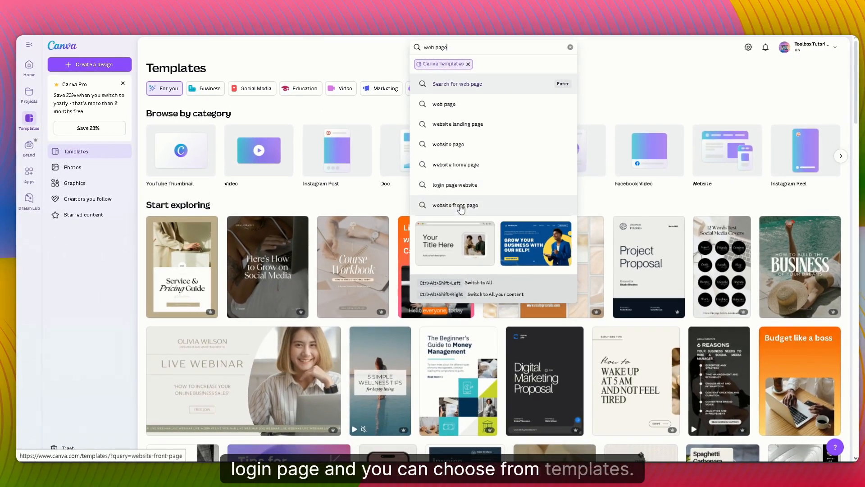
pyautogui.click(471, 147)
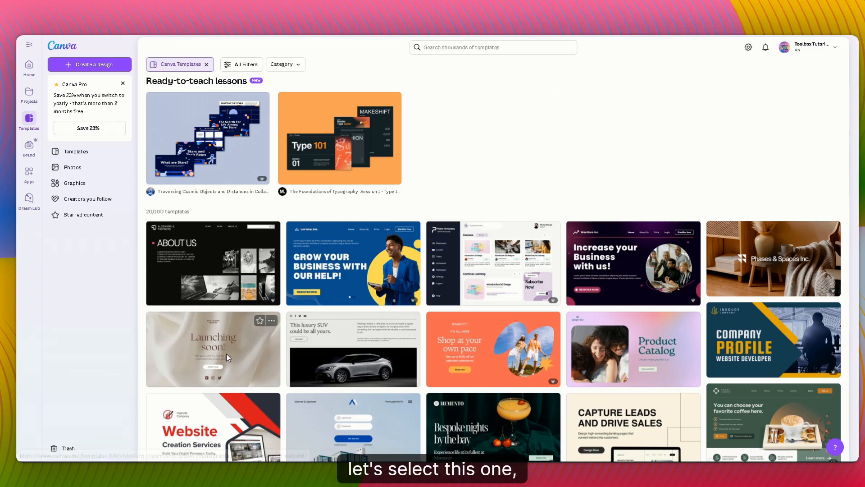
# Step: Open the Modern Lifestyle Store website template and start customizing it
pyautogui.click(216, 358)
pyautogui.click(325, 284)
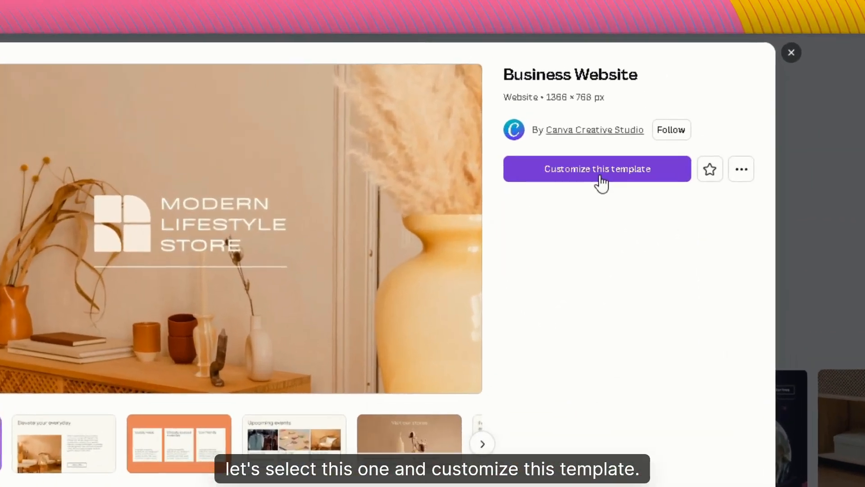
pyautogui.click(601, 172)
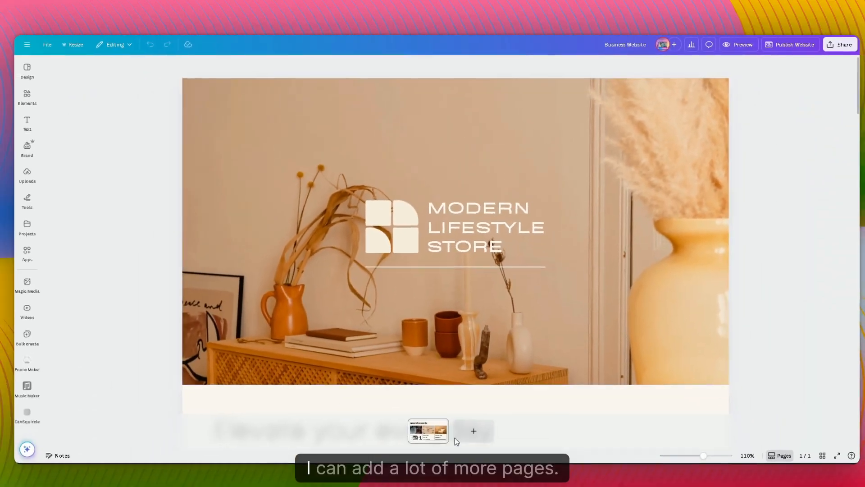
# Step: Move the "MODERN LIFESTYLE STORE" heading slightly up and to the left, and enlarge its text a little
pyautogui.scroll(-5, 405, 360)
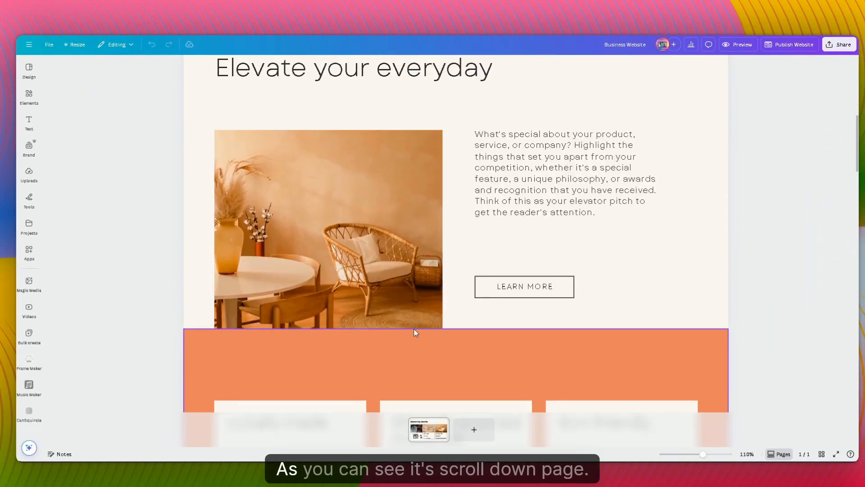
pyautogui.scroll(-20, 415, 332)
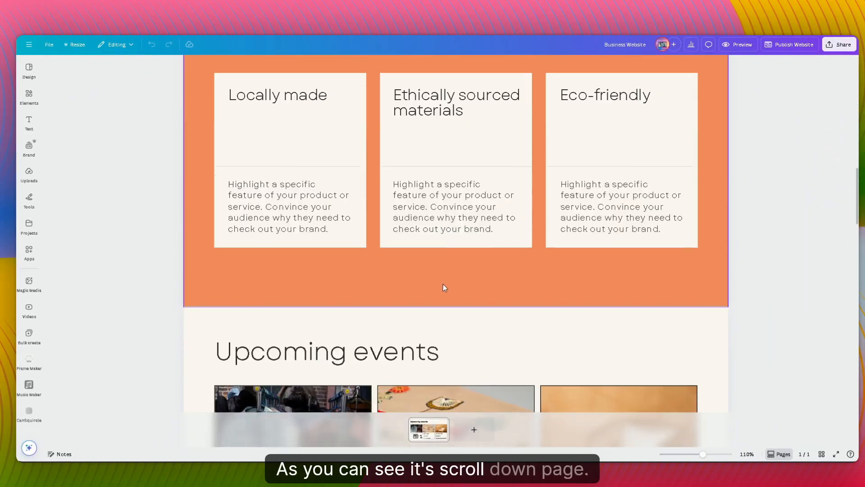
pyautogui.scroll(20, 451, 298)
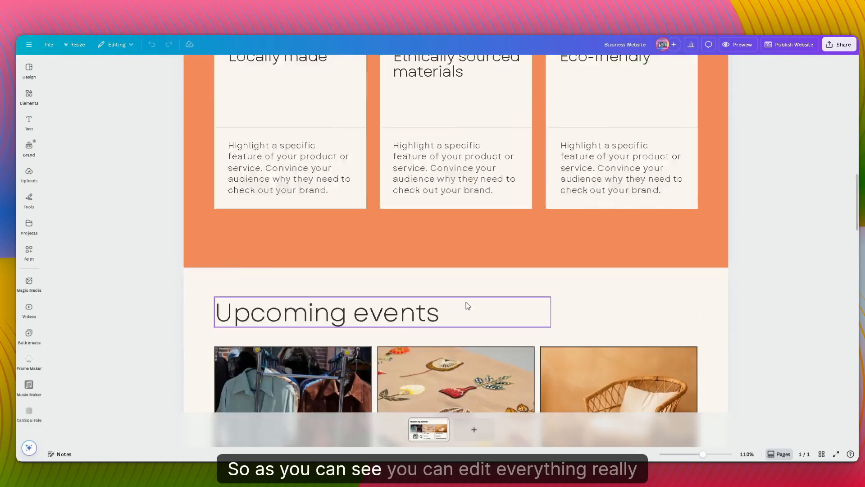
pyautogui.scroll(2, 453, 265)
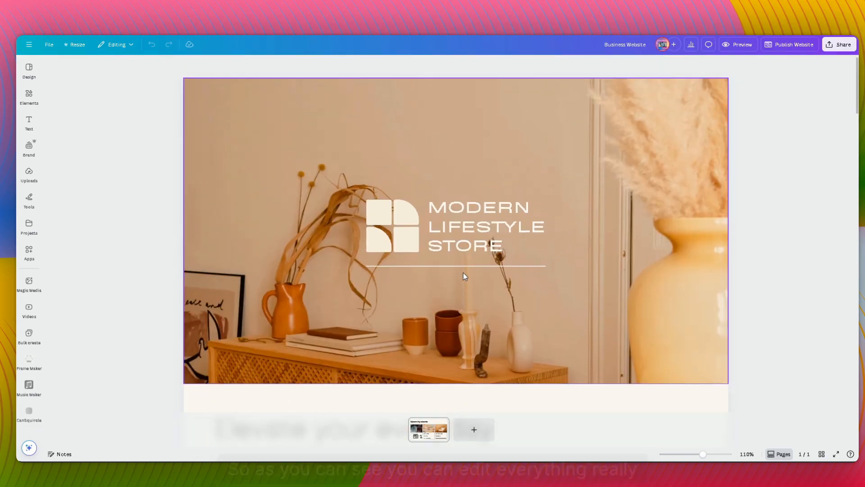
pyautogui.click(458, 233)
pyautogui.doubleClick(470, 215)
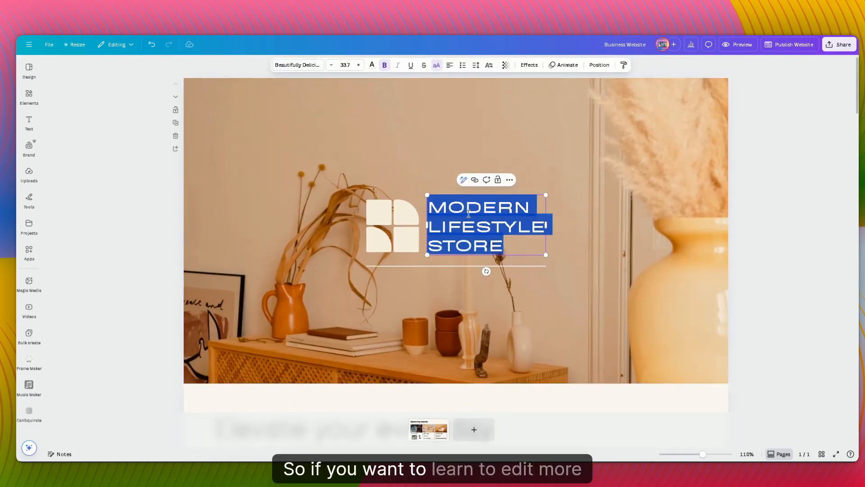
pyautogui.click(602, 266)
pyautogui.click(472, 222)
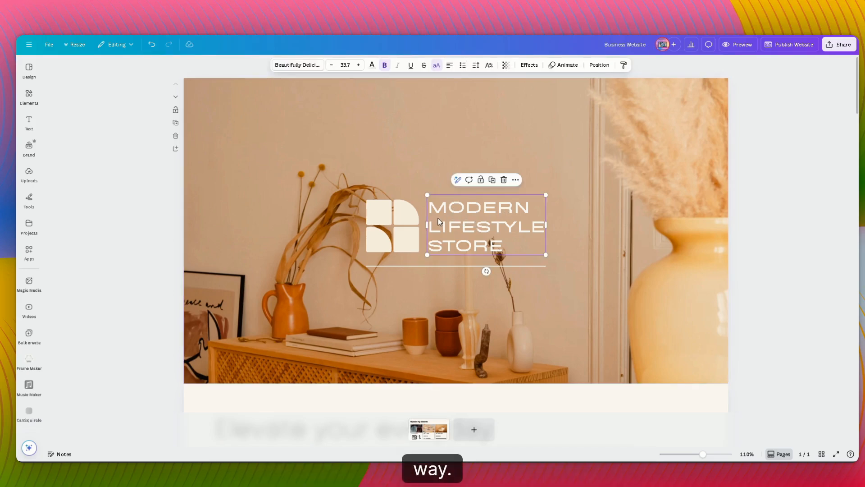
pyautogui.moveTo(470, 226)
pyautogui.mouseDown()
pyautogui.moveTo(438, 227)
pyautogui.moveTo(468, 221)
pyautogui.mouseUp()
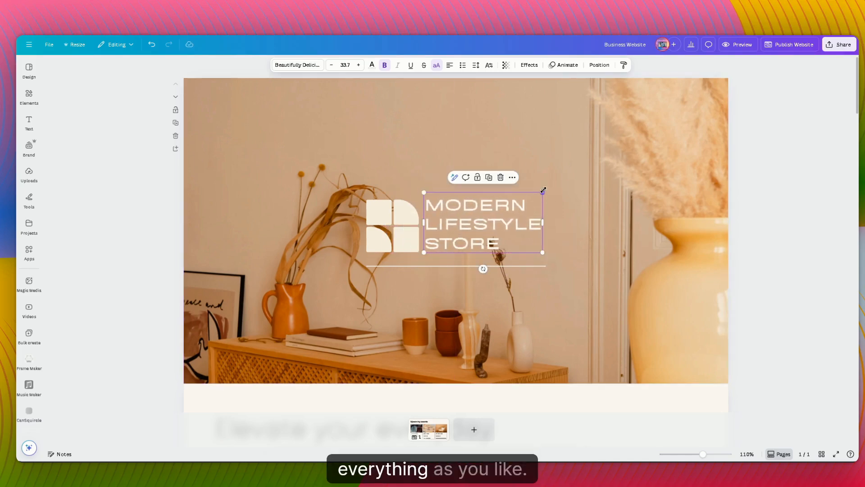
pyautogui.moveTo(543, 192)
pyautogui.mouseDown()
pyautogui.moveTo(599, 159)
pyautogui.moveTo(550, 195)
pyautogui.mouseUp()
# Step: Delete the logo graphic beside the heading and search the elements library for "decorations"
pyautogui.click(381, 227)
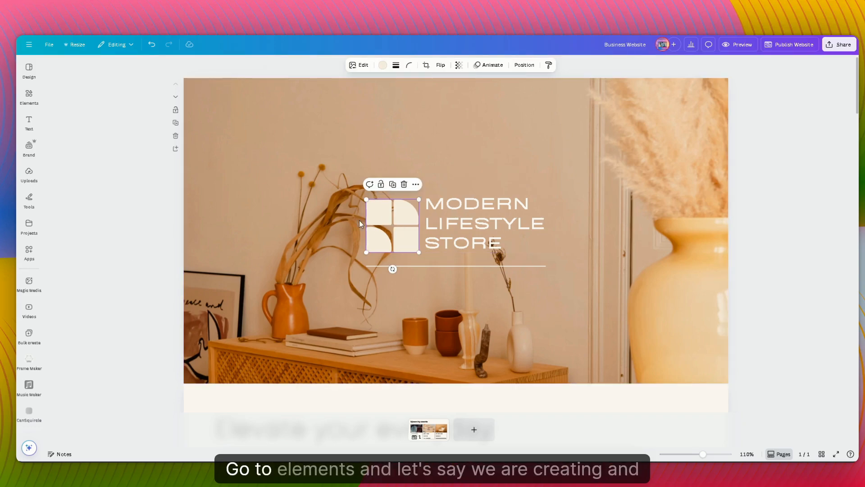
pyautogui.press('Delete')
pyautogui.click(29, 96)
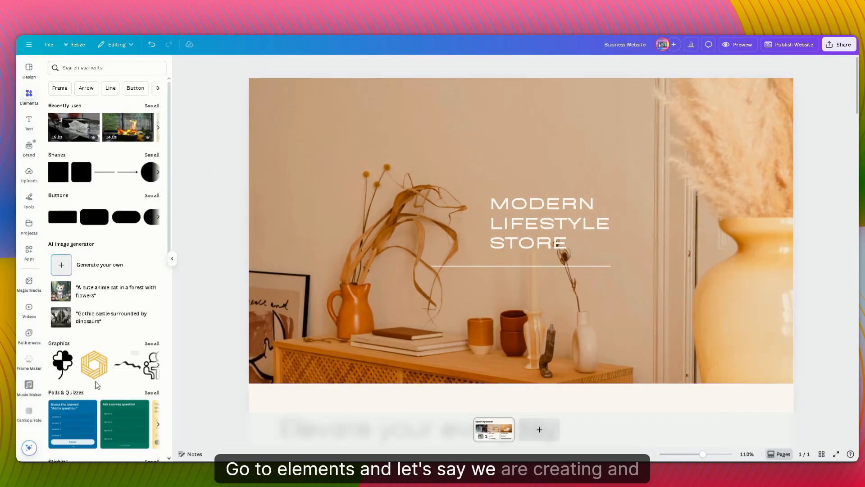
pyautogui.scroll(-5, 97, 384)
pyautogui.scroll(5, 97, 384)
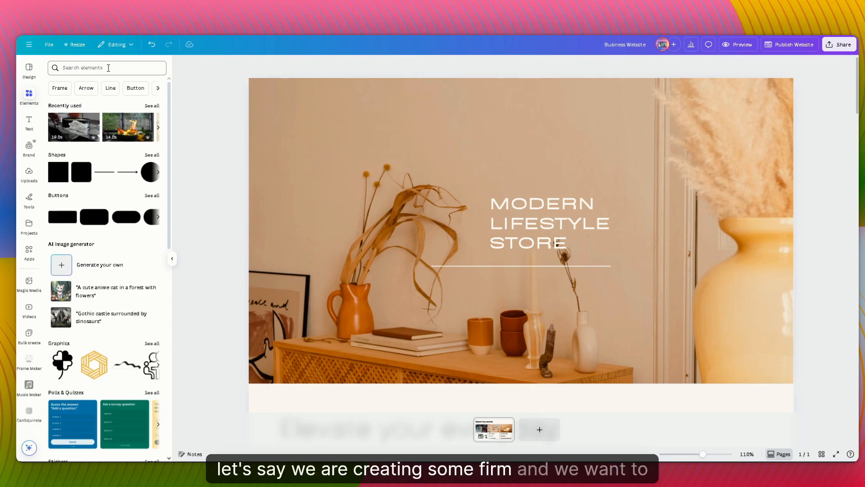
pyautogui.click(108, 67)
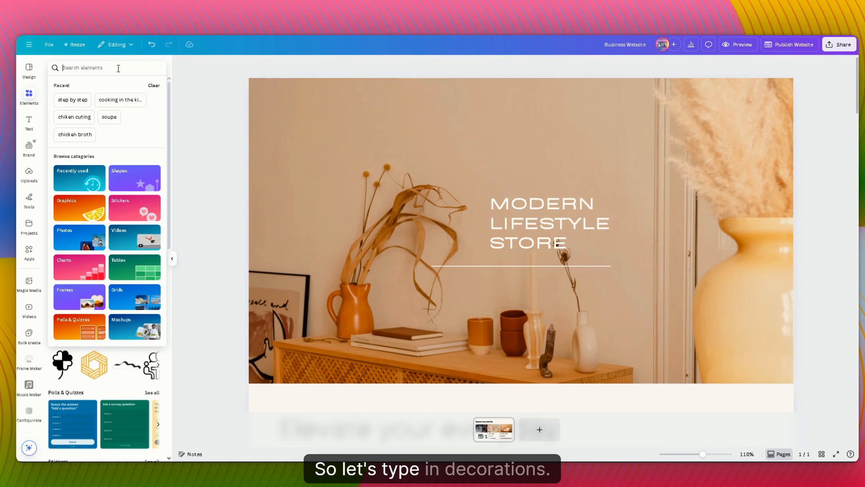
pyautogui.write('decorations')
pyautogui.press('Return')
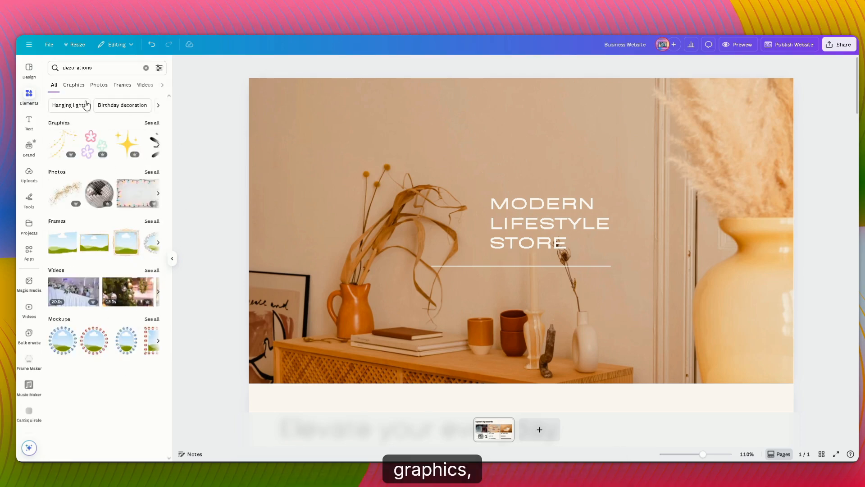
# Step: Insert the decorations video showing candles and purple flowers, and shrink it to fit beside the "MODERN LIFESTYLE STORE" heading
pyautogui.click(74, 86)
pyautogui.click(101, 87)
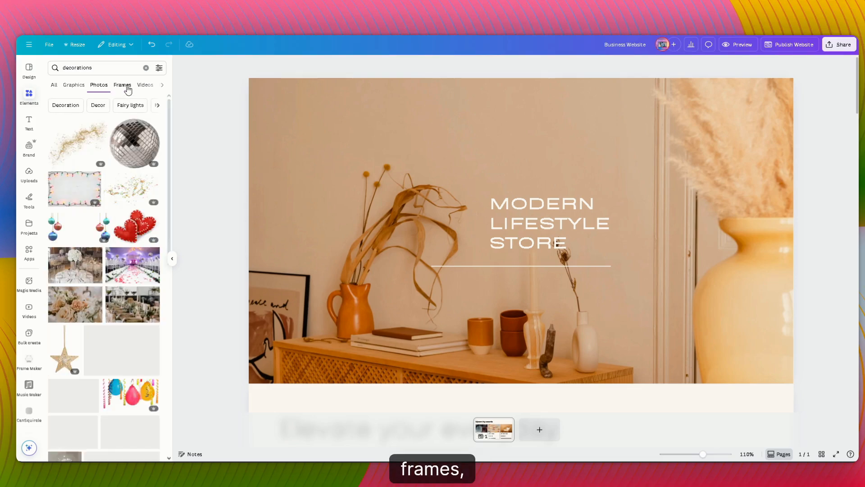
pyautogui.click(122, 85)
pyautogui.click(145, 85)
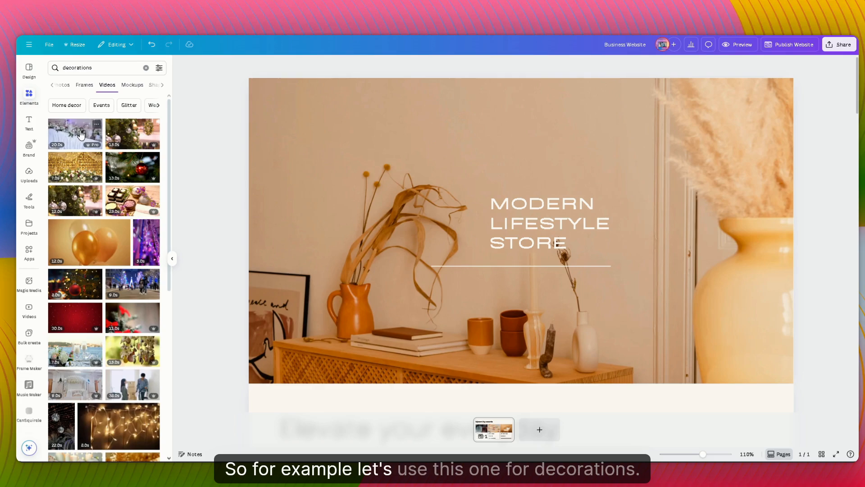
pyautogui.click(154, 201)
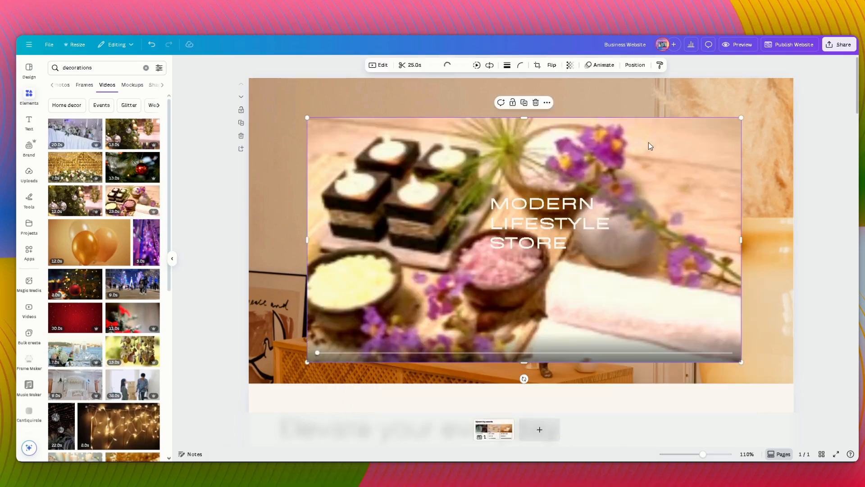
pyautogui.moveTo(743, 116); pyautogui.dragTo(405, 259)
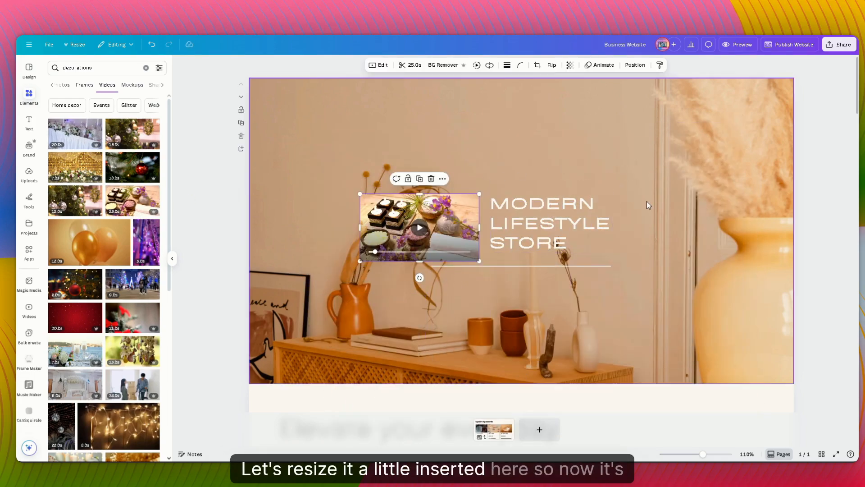
pyautogui.click(472, 135)
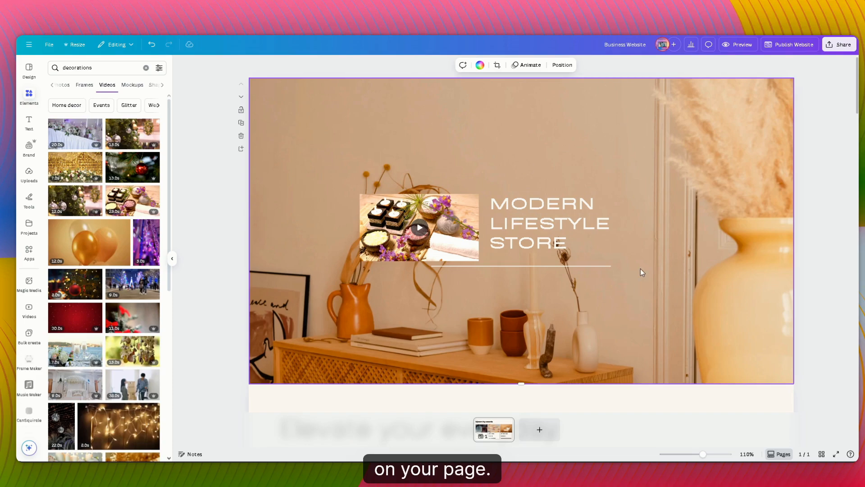
# Step: Preview the website in desktop view, look through its sections, and return to the editor
pyautogui.click(741, 45)
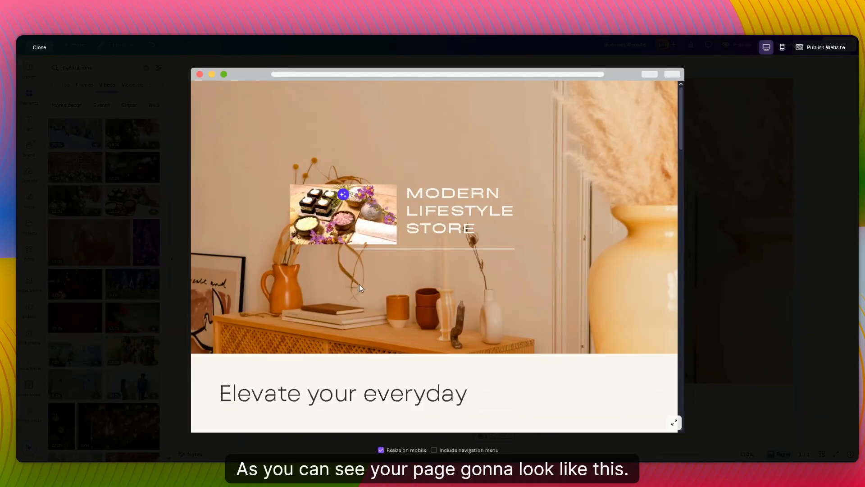
pyautogui.scroll(-10, 360, 287)
pyautogui.scroll(5, 336, 276)
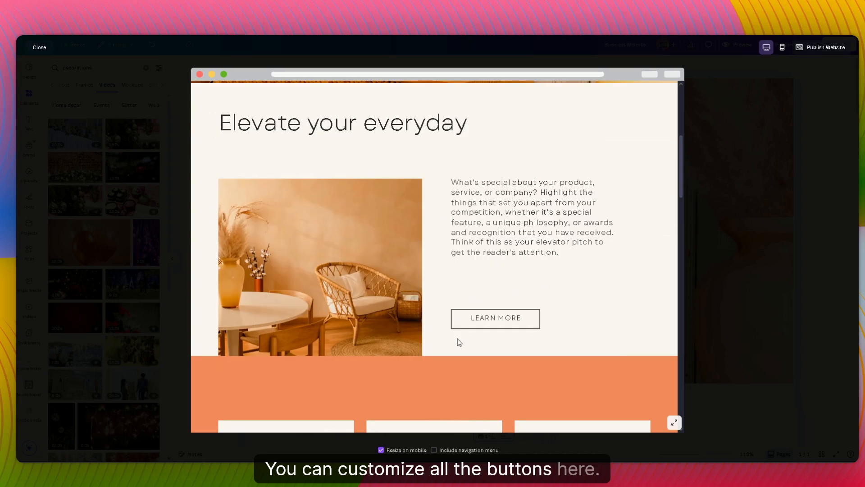
pyautogui.click(753, 228)
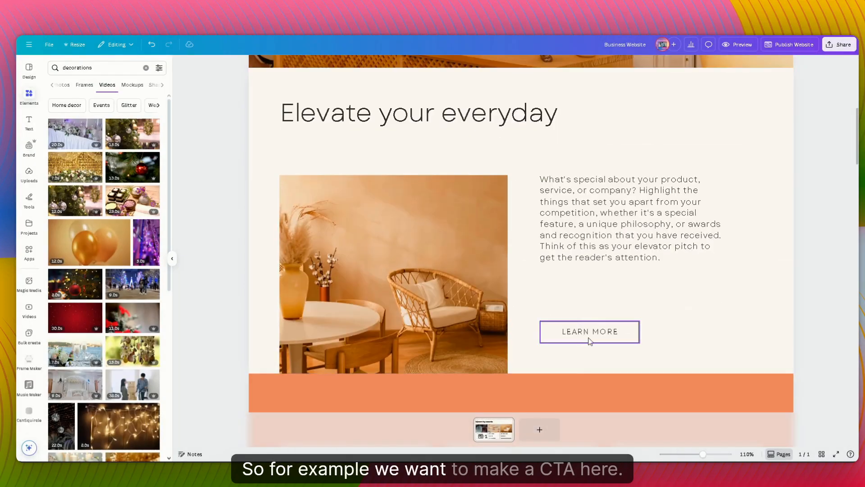
# Step: Open the link entry for the "LEARN MORE" button in the "Elevate your everyday" section and leave it without adding a link
pyautogui.click(590, 341)
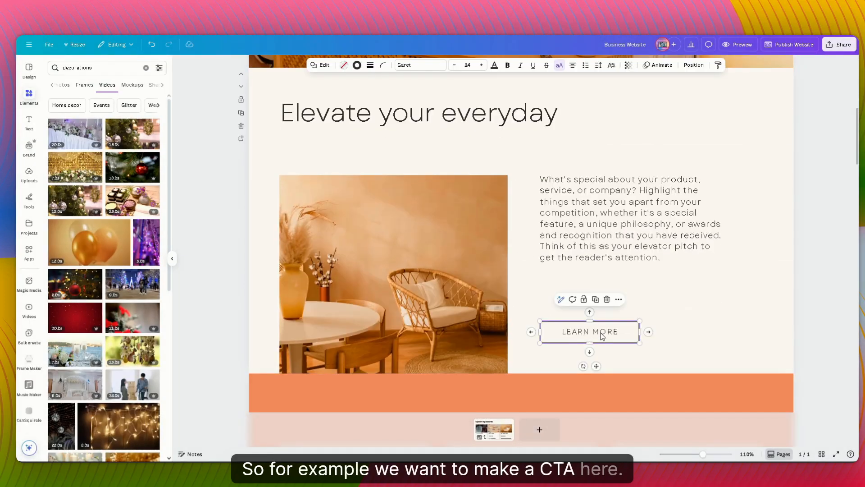
pyautogui.click(602, 335)
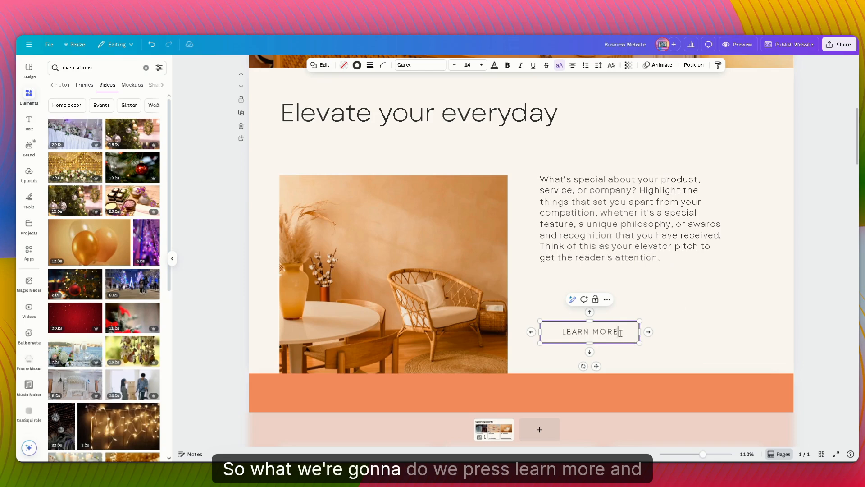
pyautogui.rightClick(585, 332)
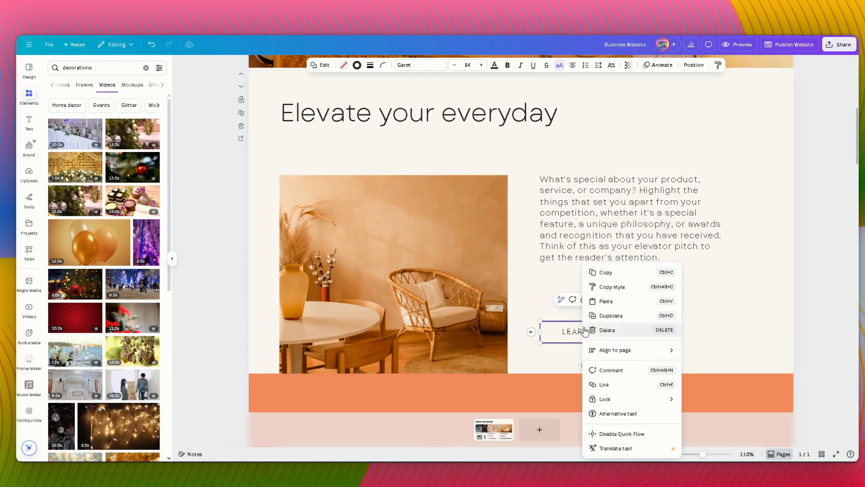
pyautogui.click(604, 384)
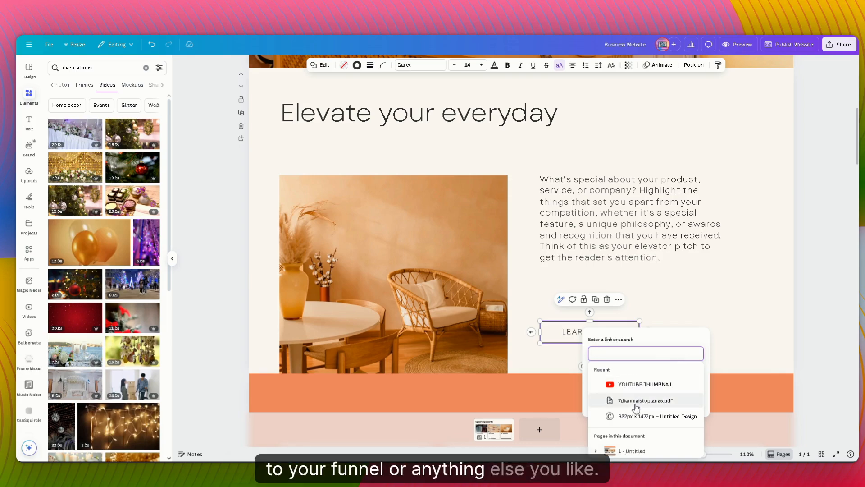
pyautogui.click(709, 304)
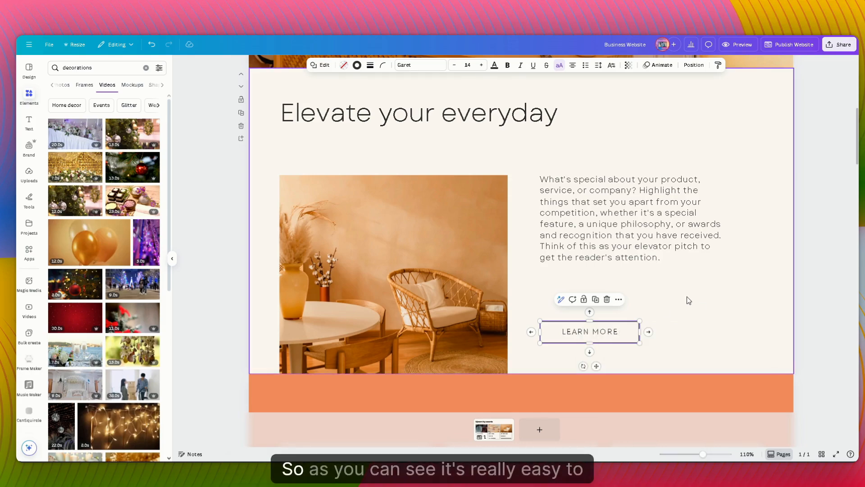
pyautogui.click(661, 273)
# Step: Look through the remaining page sections down to the frequently asked questions
pyautogui.scroll(-10, 663, 276)
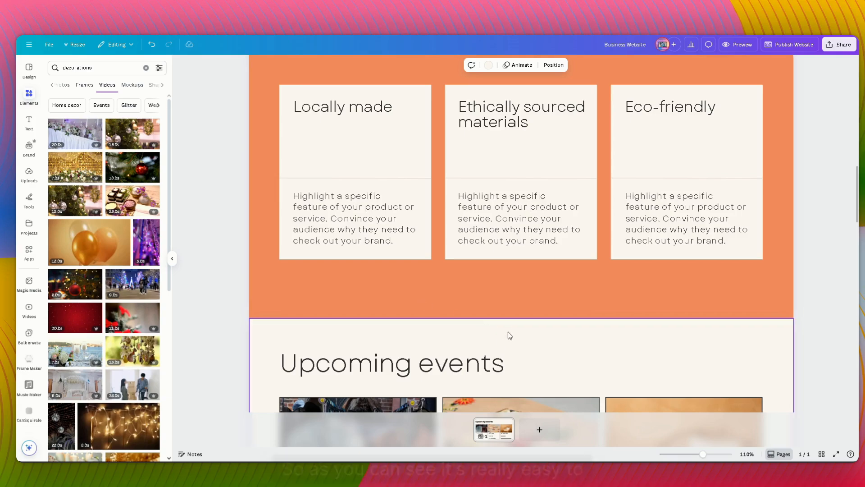
pyautogui.scroll(-5, 509, 333)
pyautogui.scroll(-8, 532, 261)
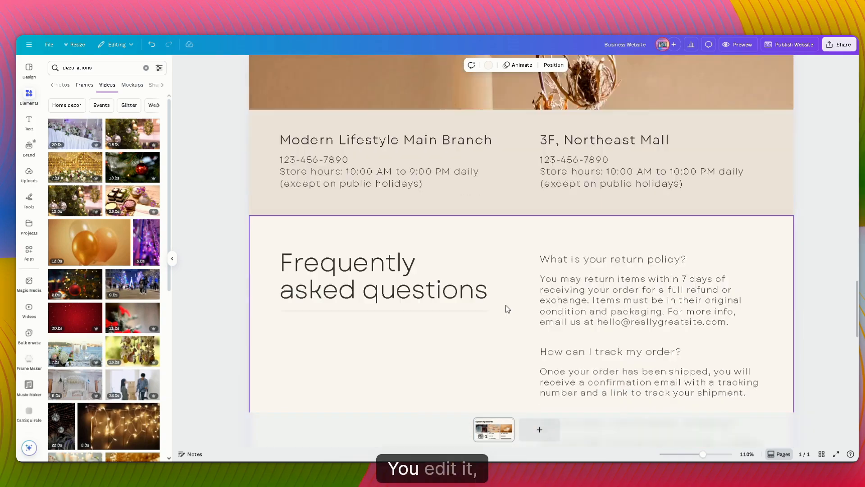
# Step: Add a blank second page and publish the website at the business-website address with the description "decorations"
pyautogui.click(539, 429)
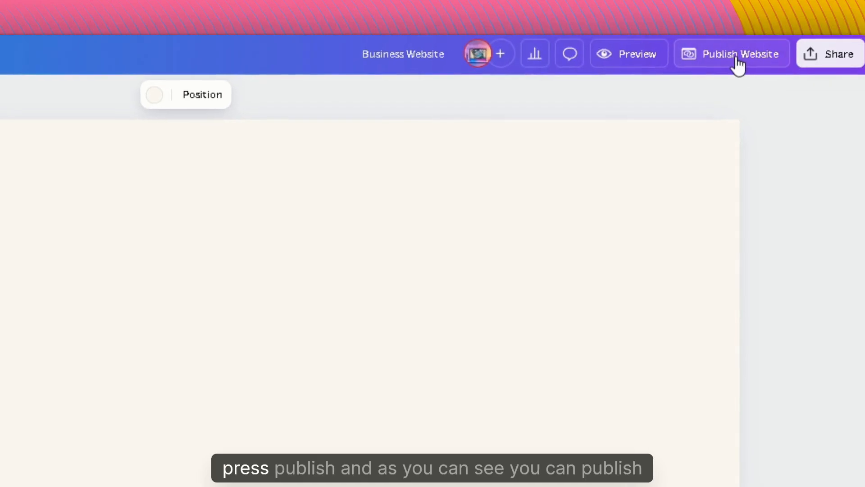
pyautogui.click(737, 63)
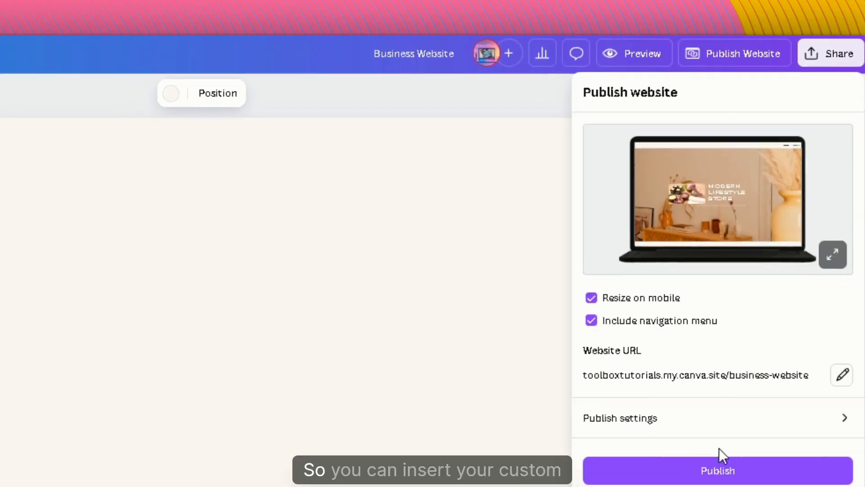
pyautogui.click(842, 383)
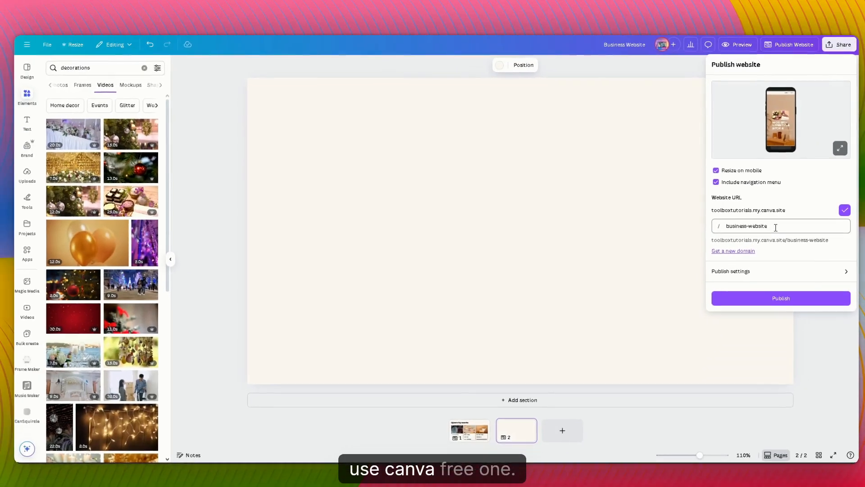
pyautogui.click(757, 277)
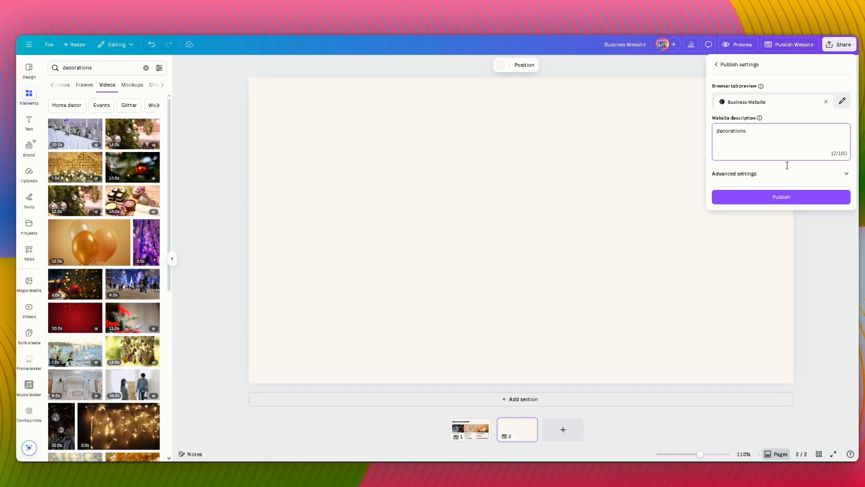
pyautogui.click(781, 197)
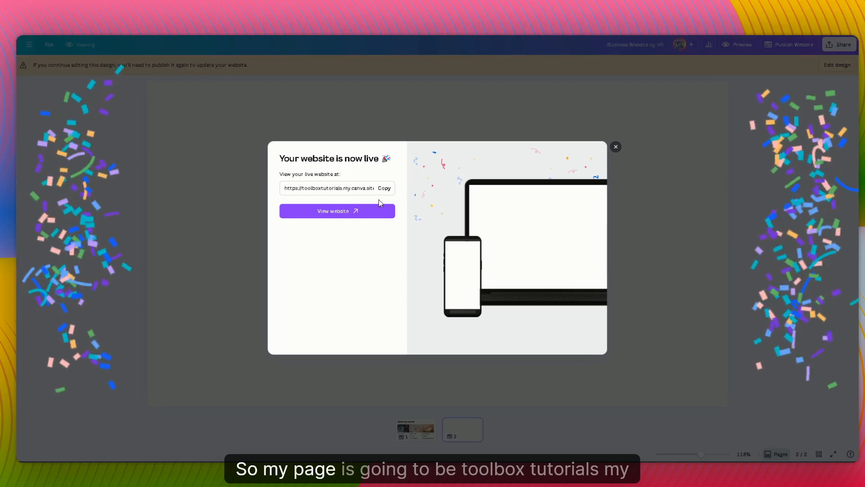
# Step: Select the live website's address in the publish confirmation to inspect it, and close the confirmation
pyautogui.moveTo(336, 188); pyautogui.dragTo(334, 188)
pyautogui.click(284, 189)
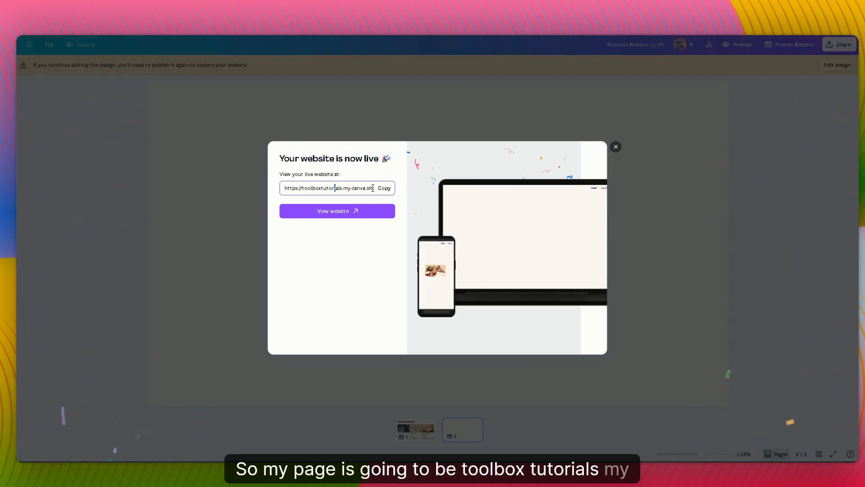
pyautogui.moveTo(330, 186); pyautogui.dragTo(376, 188)
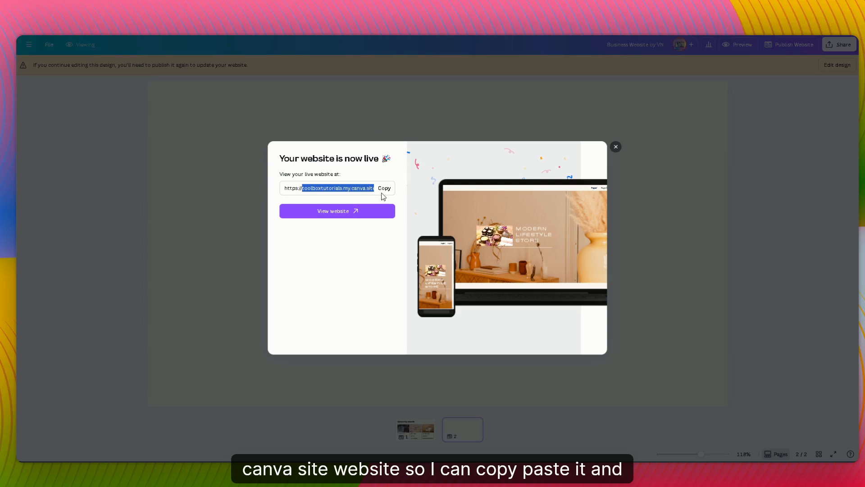
pyautogui.click(616, 148)
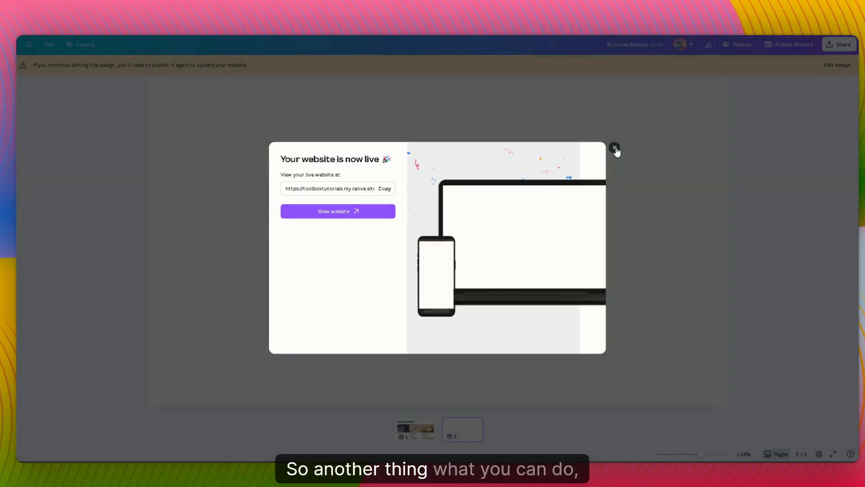
# Step: In the website's advanced publish settings, switch search engine visibility on and back off, and enable the link preview
pyautogui.click(792, 45)
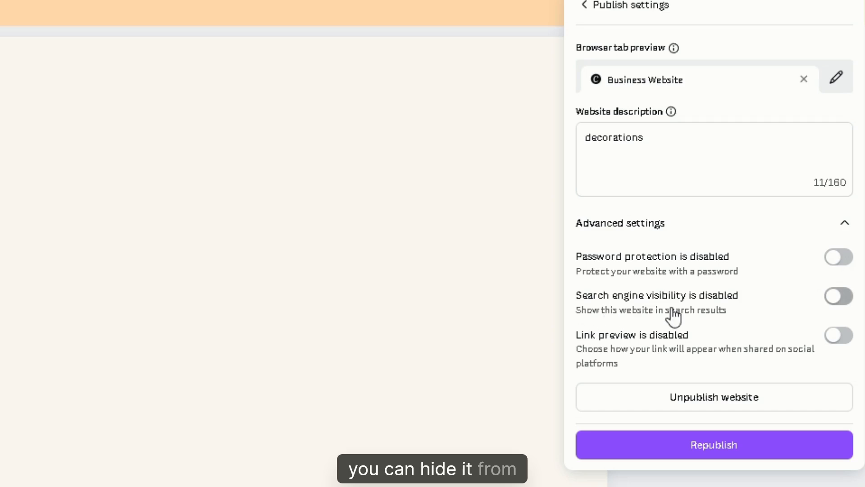
pyautogui.click(846, 299)
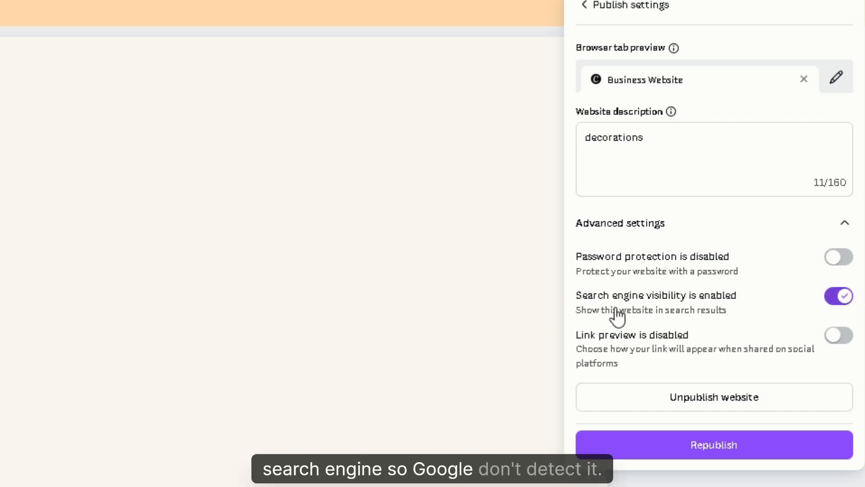
pyautogui.click(843, 303)
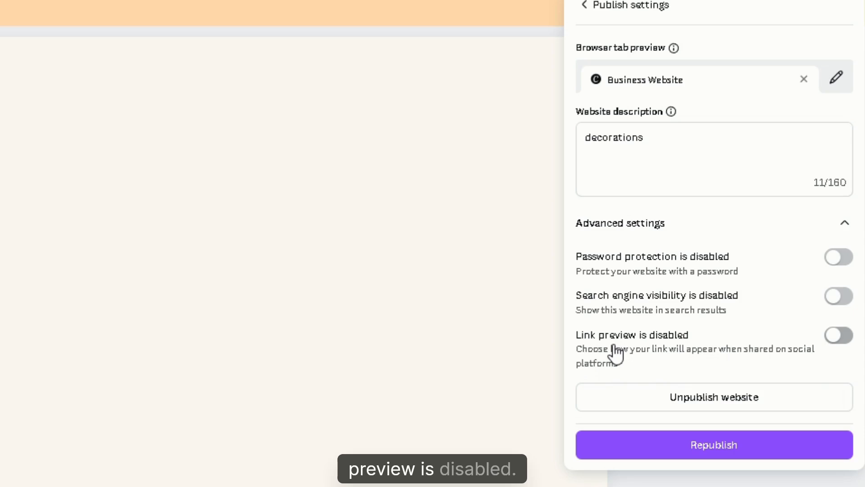
pyautogui.click(838, 335)
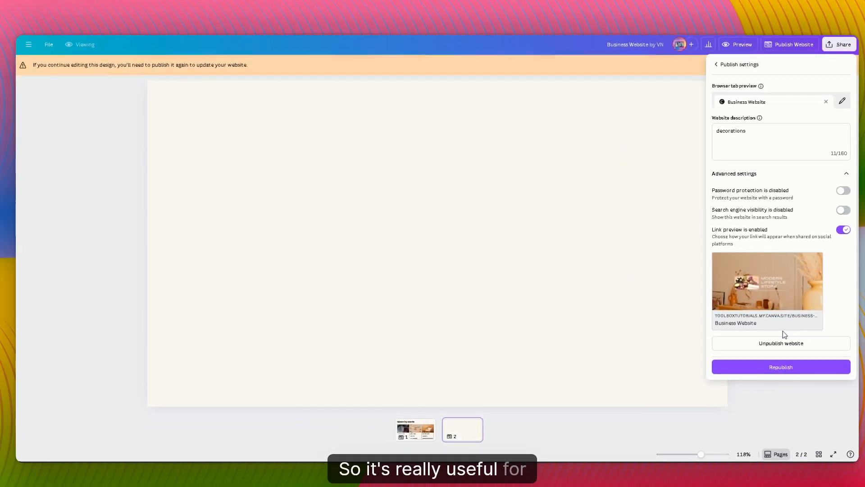
# Step: Unpublish the live business website and confirm taking it offline
pyautogui.moveTo(760, 274)
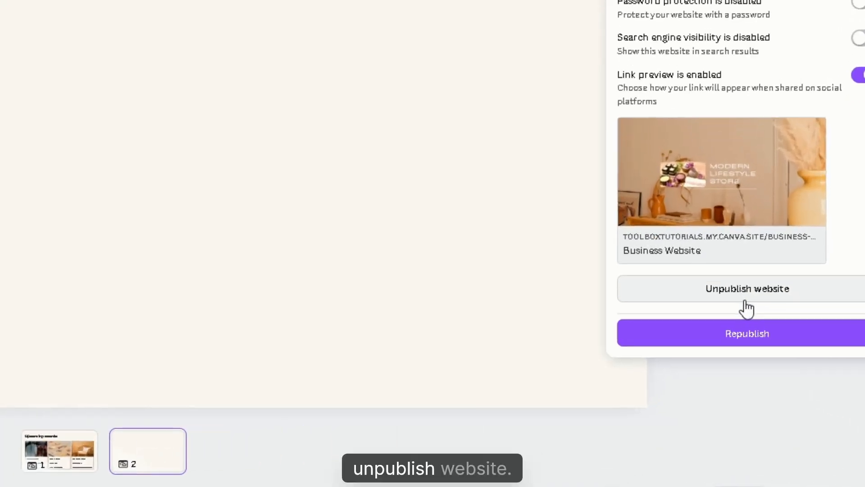
pyautogui.click(740, 296)
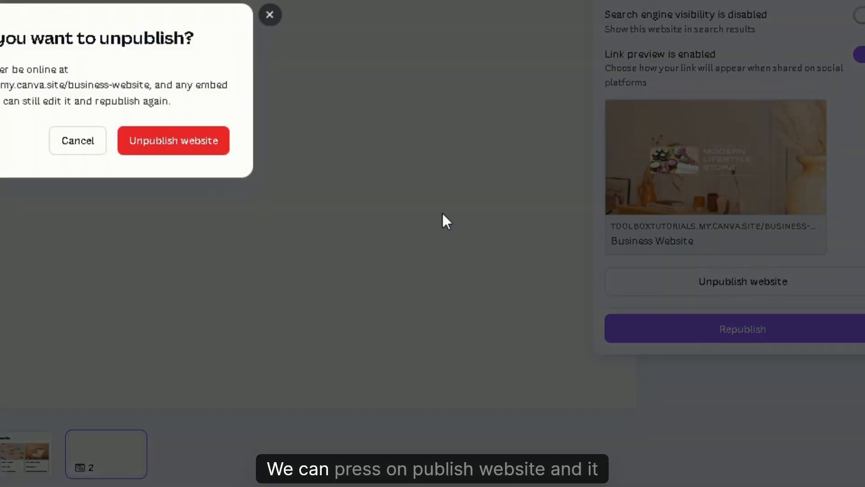
pyautogui.click(183, 150)
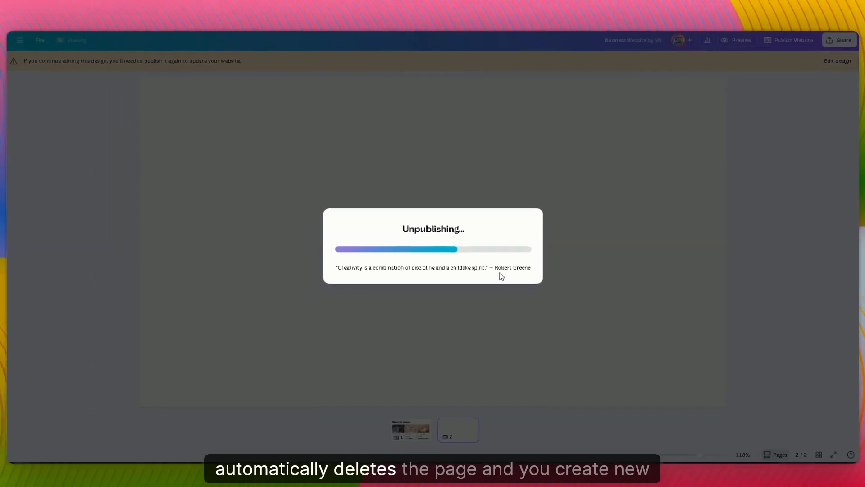